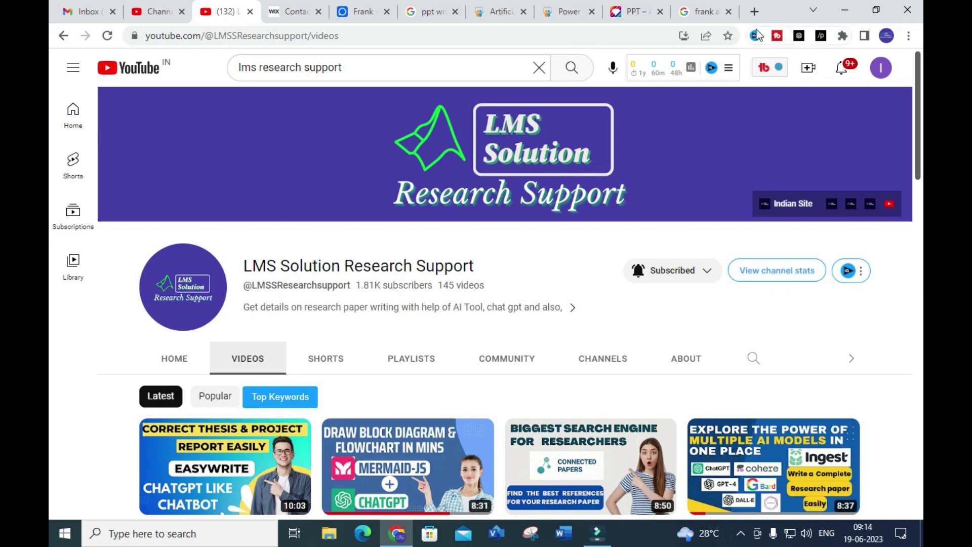
- Switch to the Google search results for 'frank ai'
click(702, 4)
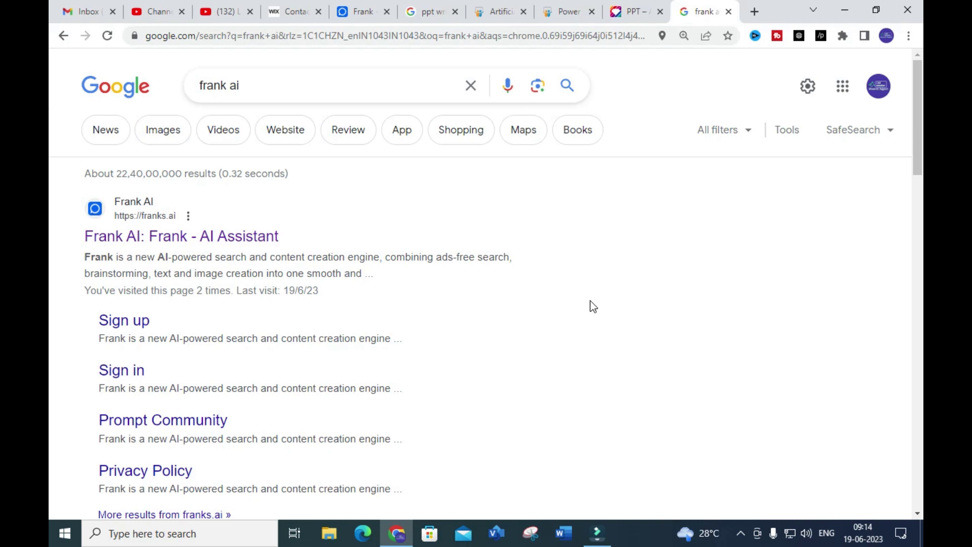
- Bring up the Frank AI chat page with the School exams prompt
click(377, 11)
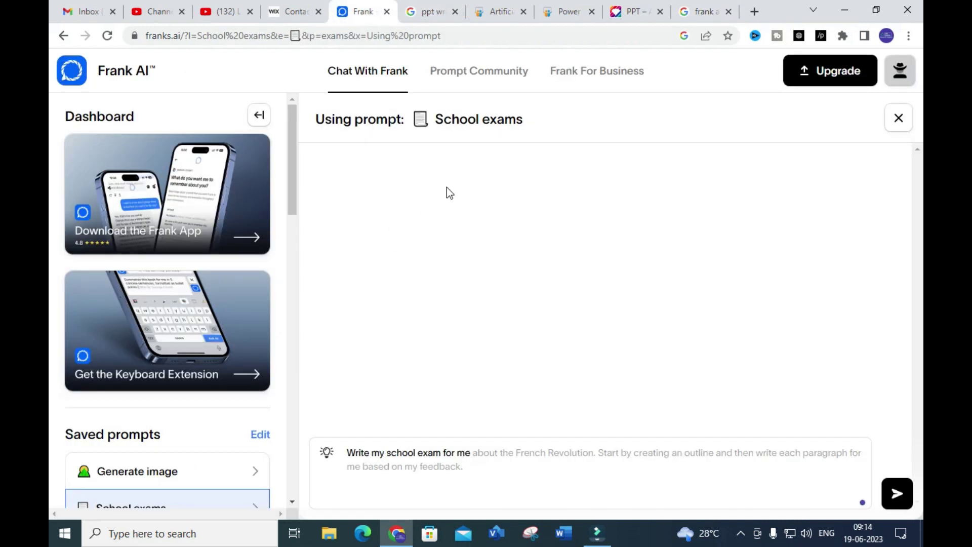
- Try the Generate image saved prompt, then the Learning assistant prompt
scroll(238, 453, down, 4)
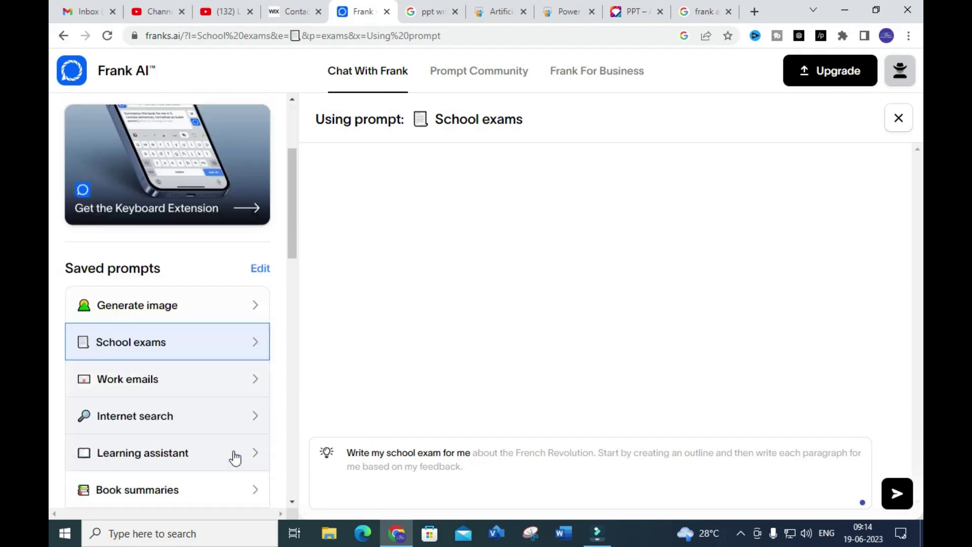
scroll(188, 310, down, 4)
scroll(184, 317, up, 5)
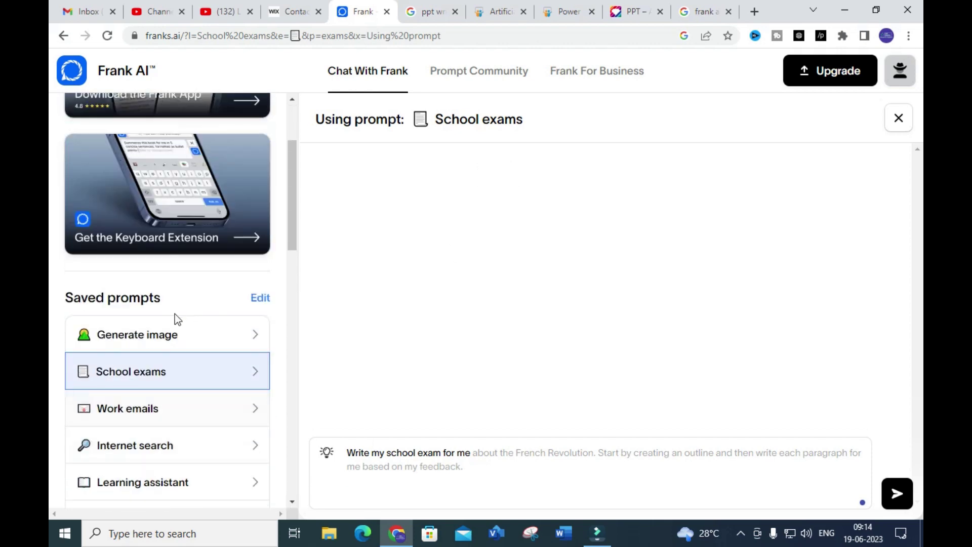
scroll(176, 319, down, 3)
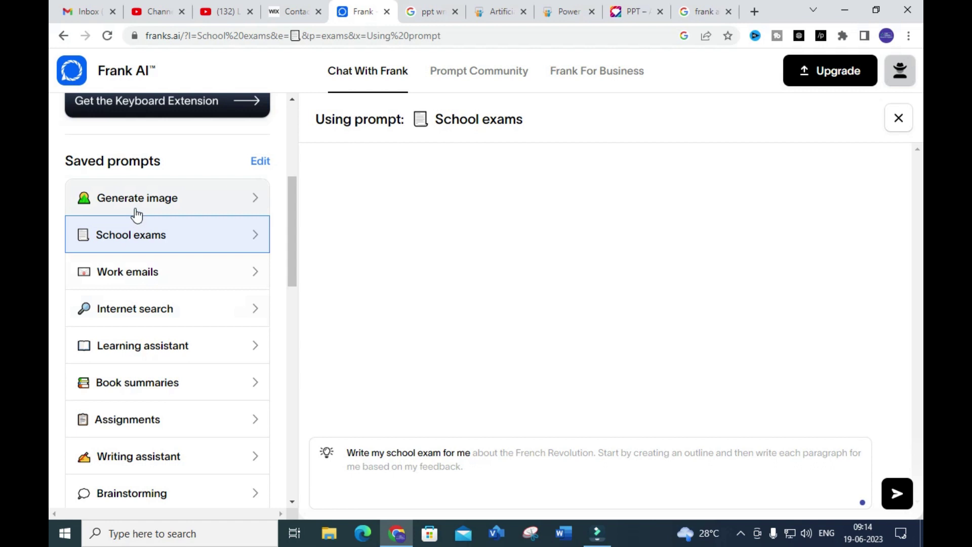
click(255, 200)
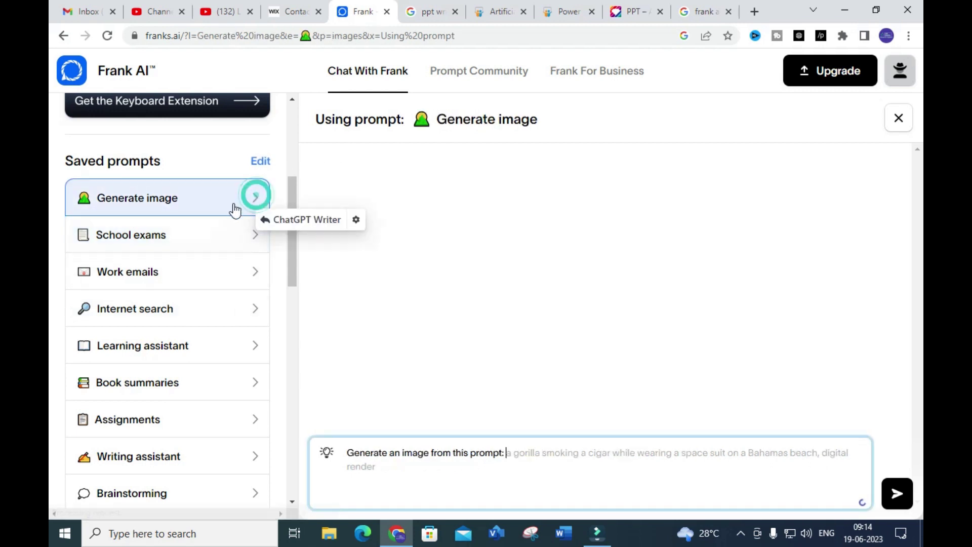
scroll(170, 244, down, 1)
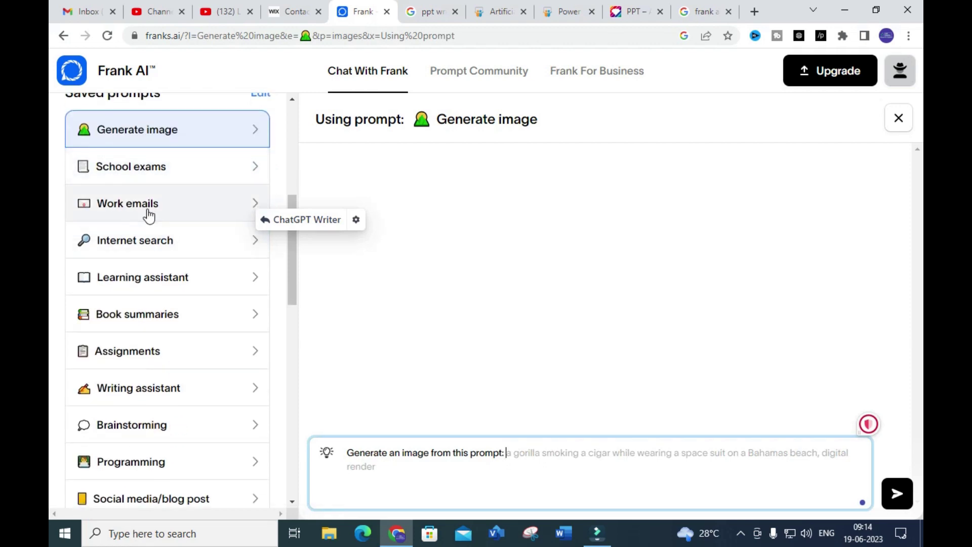
click(212, 276)
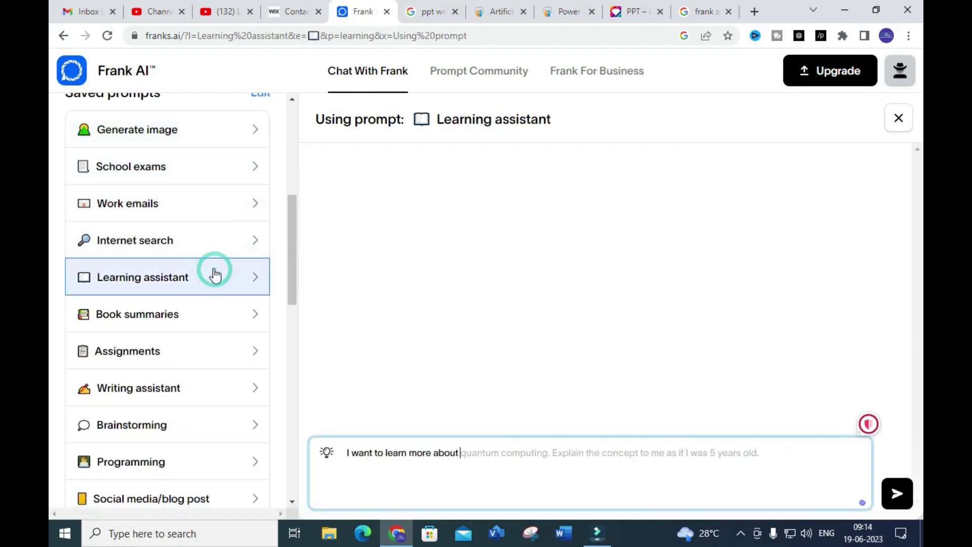
- Find the Writing assistant saved prompt further down the sidebar and load it
scroll(178, 314, down, 1)
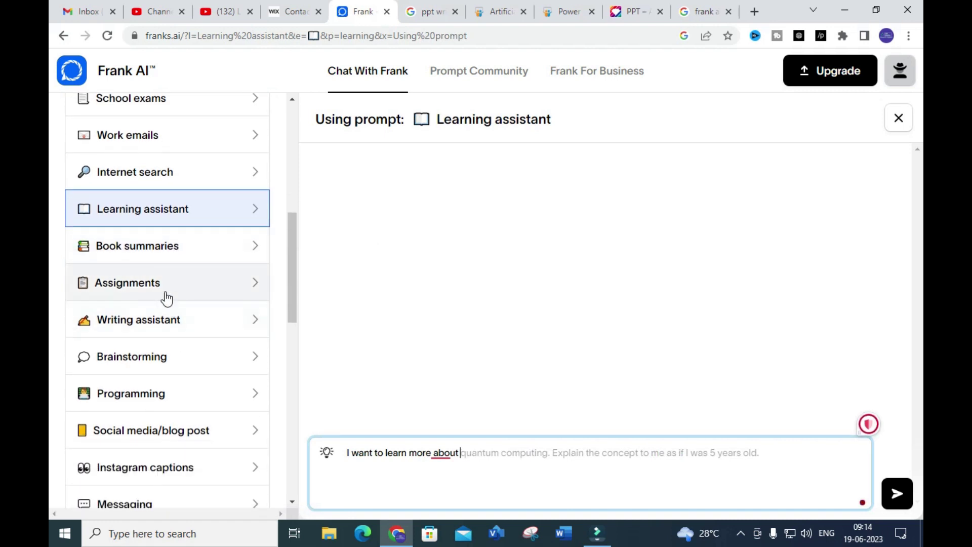
scroll(157, 328, down, 1)
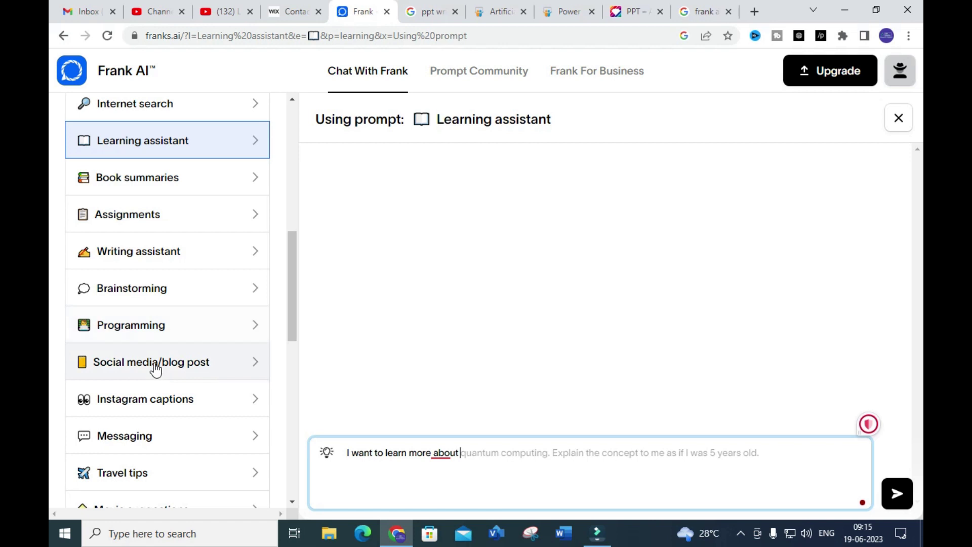
scroll(159, 357, down, 1)
scroll(180, 339, down, 2)
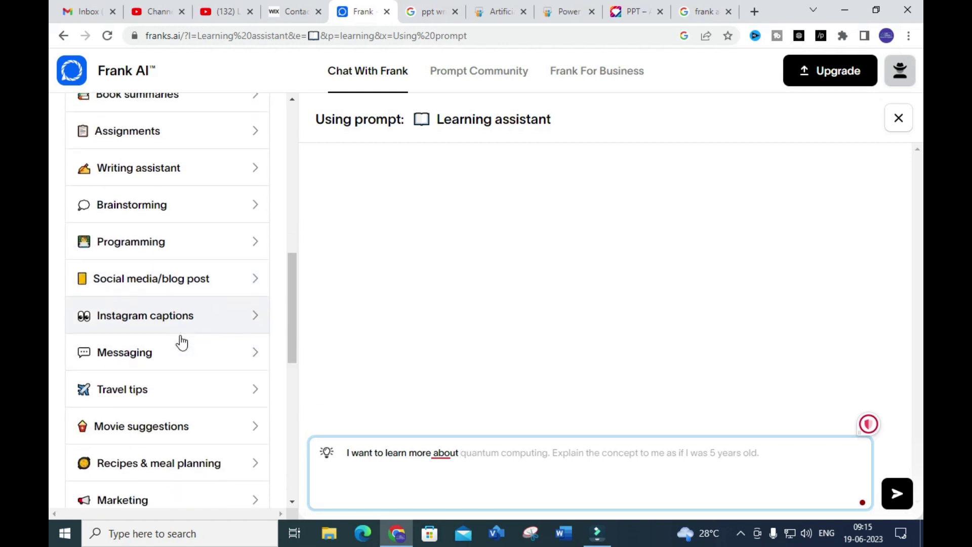
scroll(185, 341, down, 1)
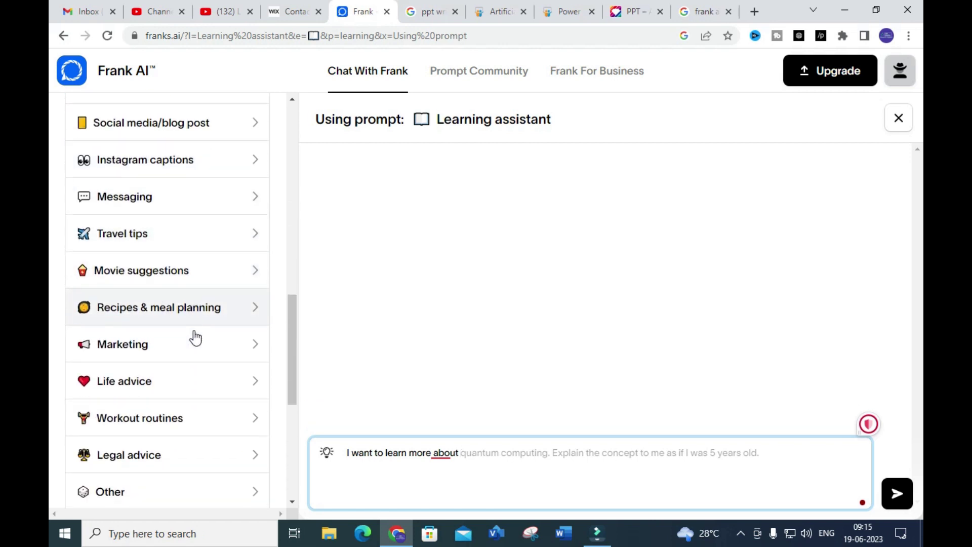
scroll(193, 310, down, 1)
scroll(187, 324, up, 12)
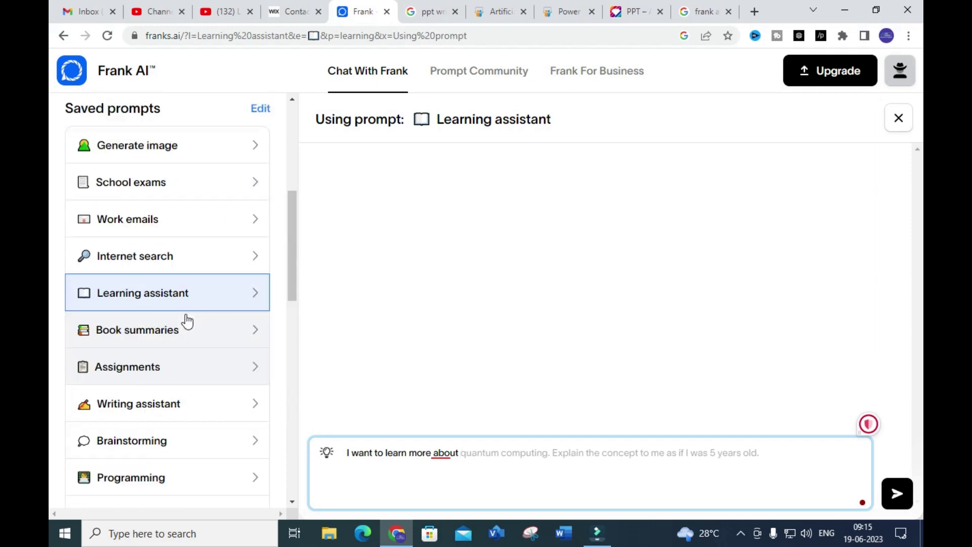
scroll(186, 319, down, 6)
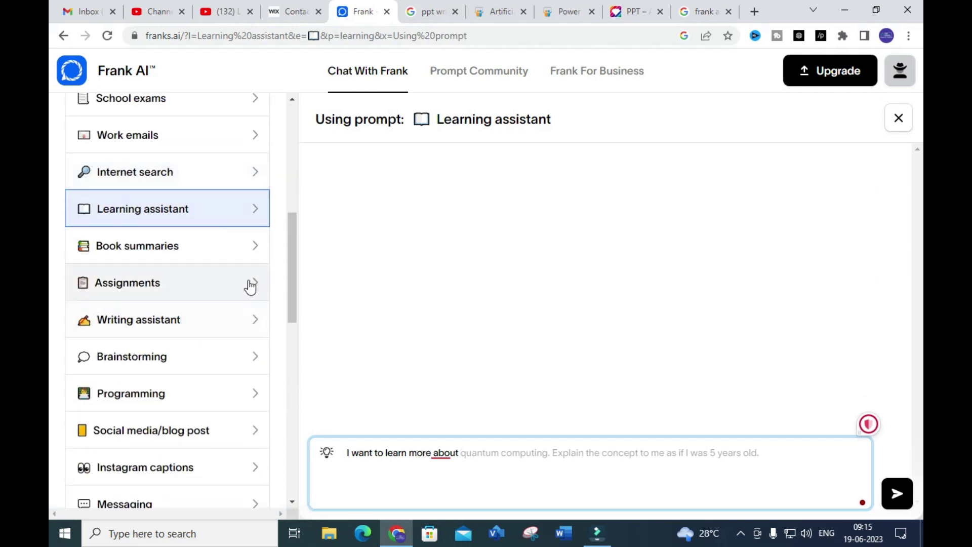
click(242, 321)
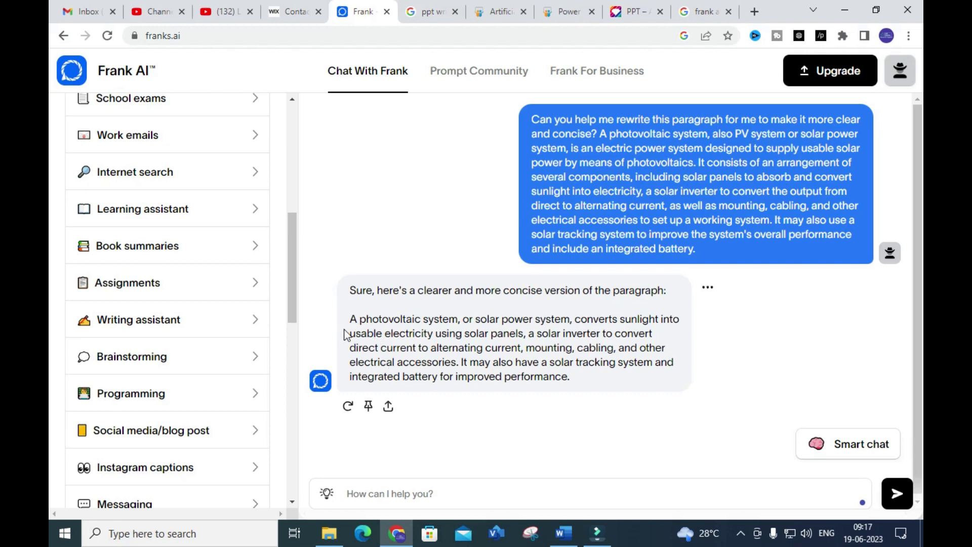
- Highlight Frank's rewritten photovoltaic paragraph, clear the selection and focus the message box
drag(350, 319, 593, 389)
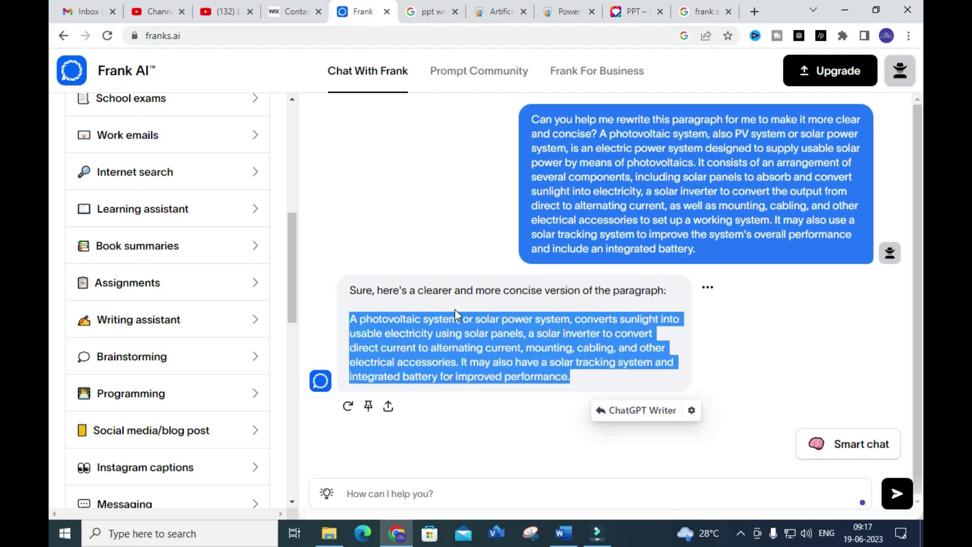
click(396, 305)
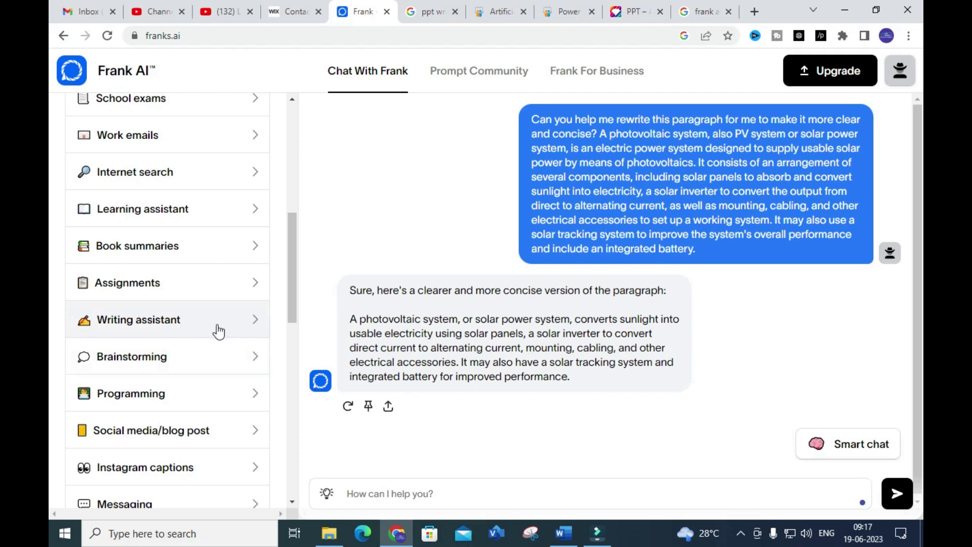
click(354, 492)
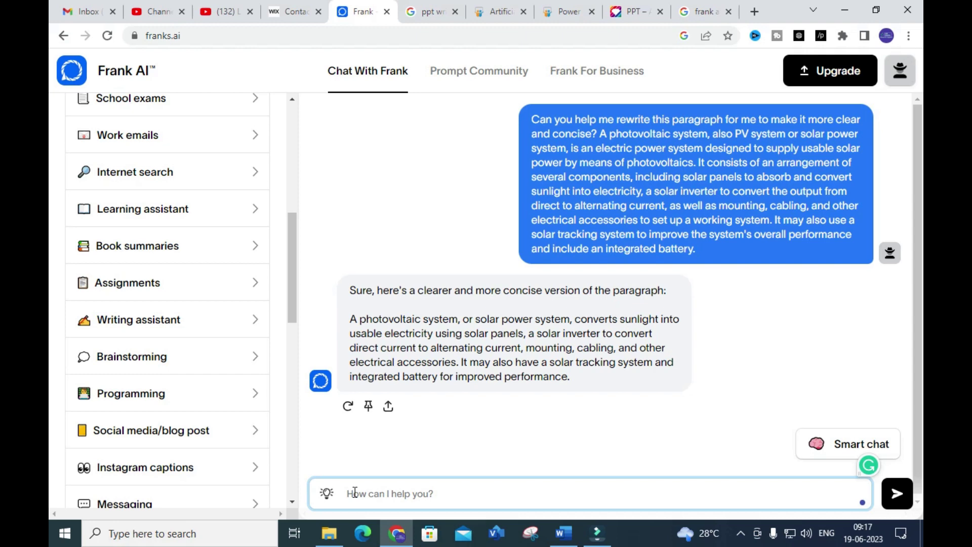
- Ask Frank 'what are procedure to write research paper'
text(what are procedure to write research paper)
mouse_move(354, 492)
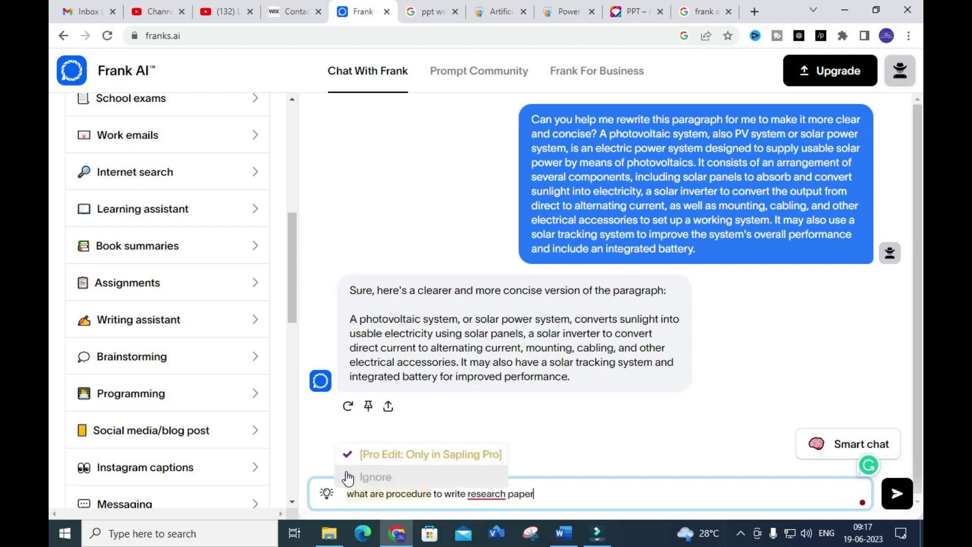
click(894, 492)
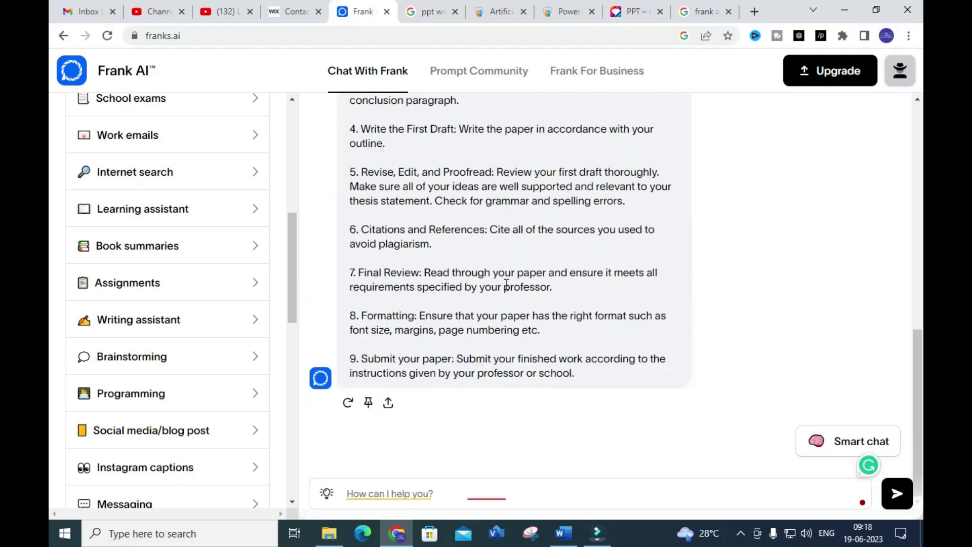
- Read through Frank's nine-step research-paper guide and begin a new question with 'give ou'
scroll(430, 281, up, 7)
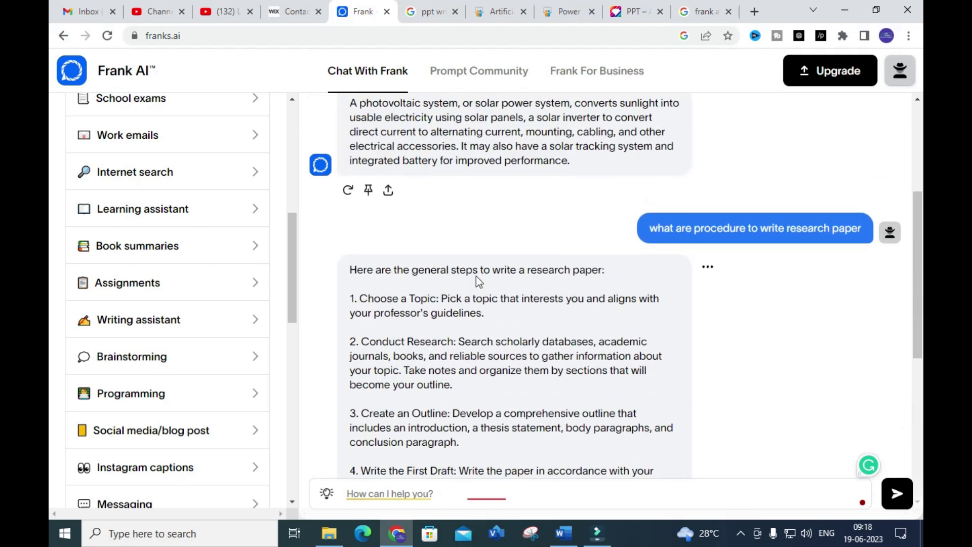
scroll(541, 275, down, 1)
scroll(541, 275, down, 1)
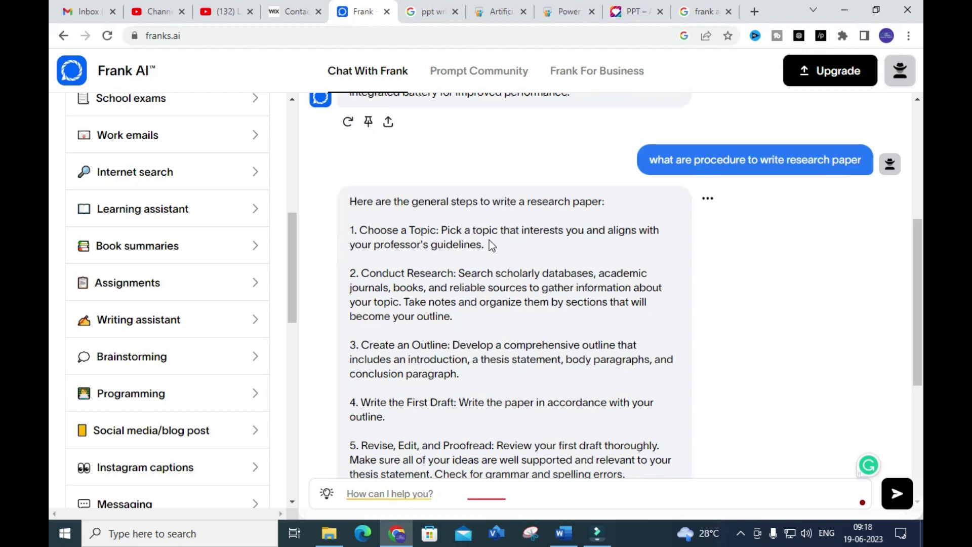
scroll(385, 249, down, 1)
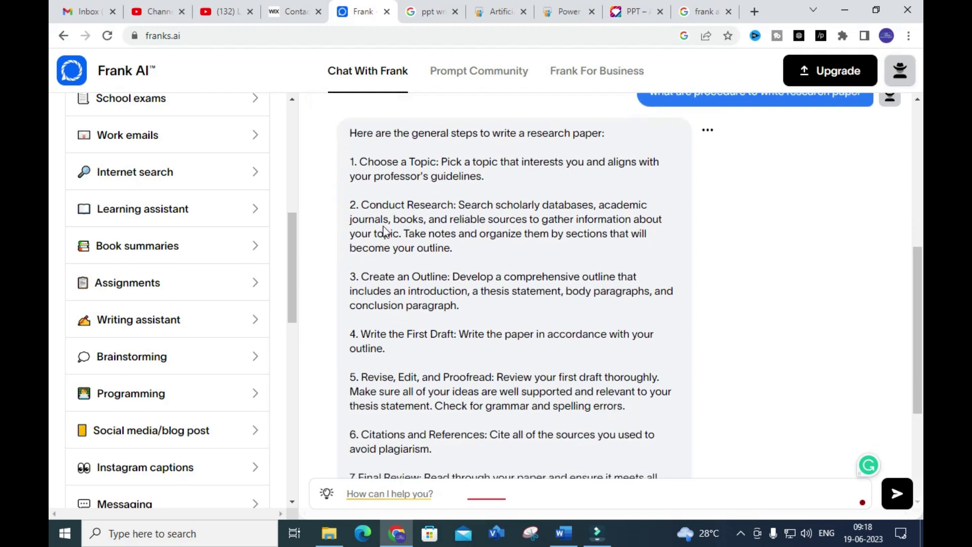
scroll(458, 207, down, 1)
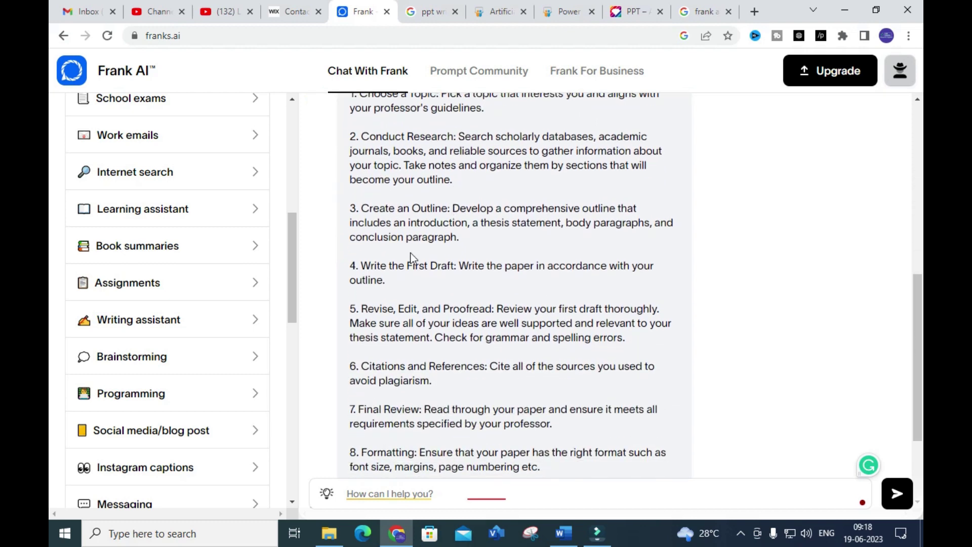
scroll(475, 274, down, 1)
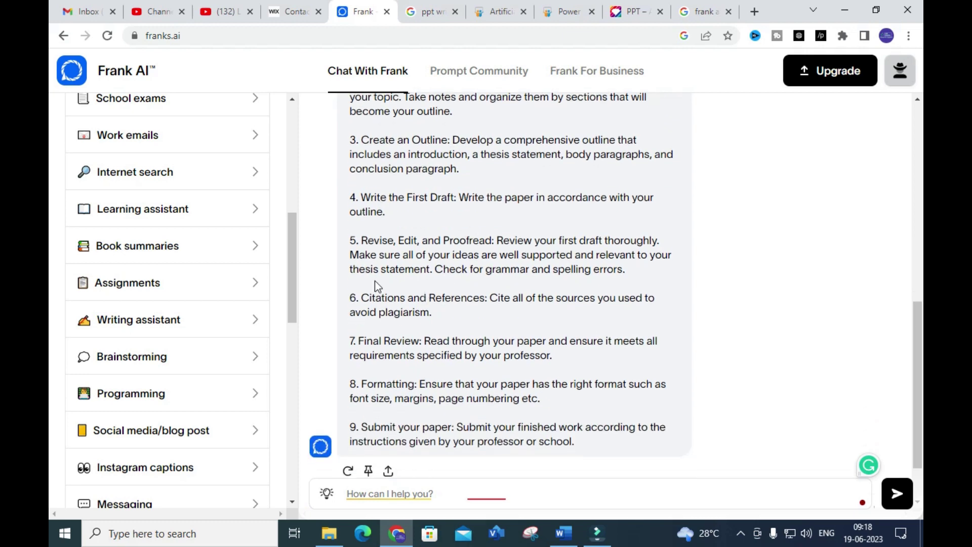
scroll(517, 235, down, 1)
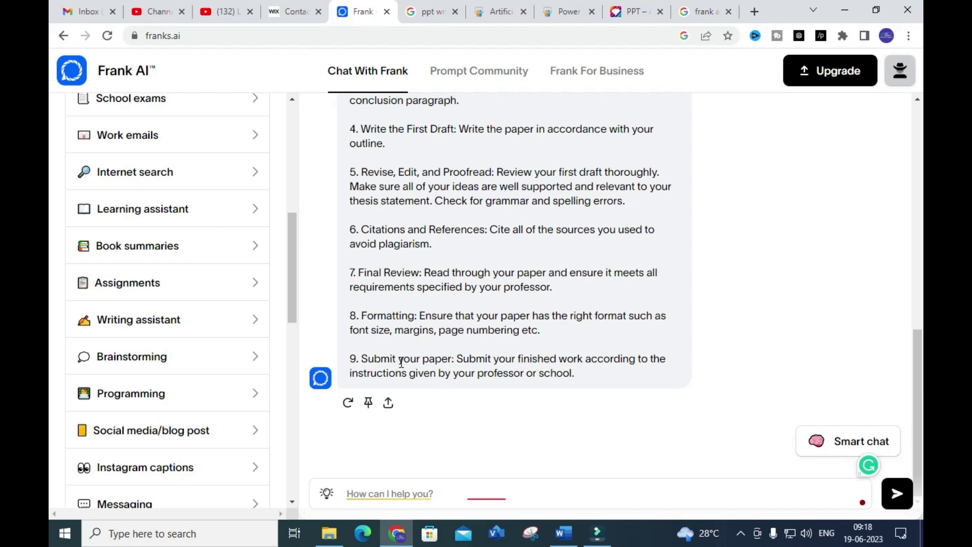
scroll(438, 267, up, 5)
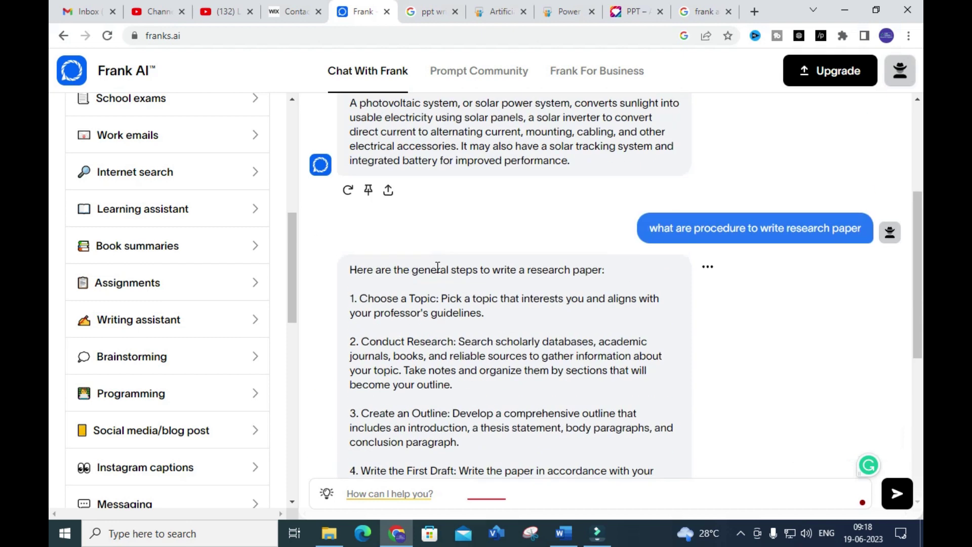
scroll(463, 309, down, 5)
click(364, 499)
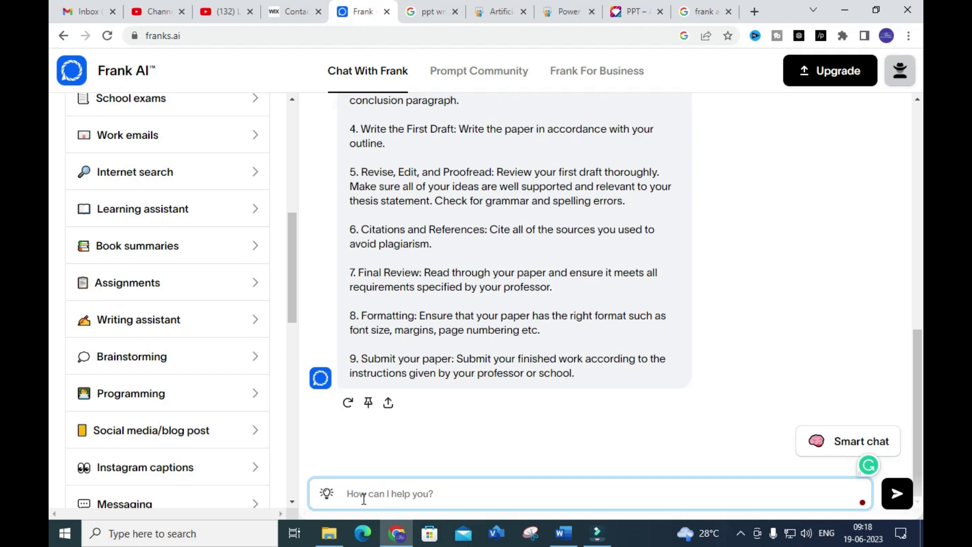
text(give ou)
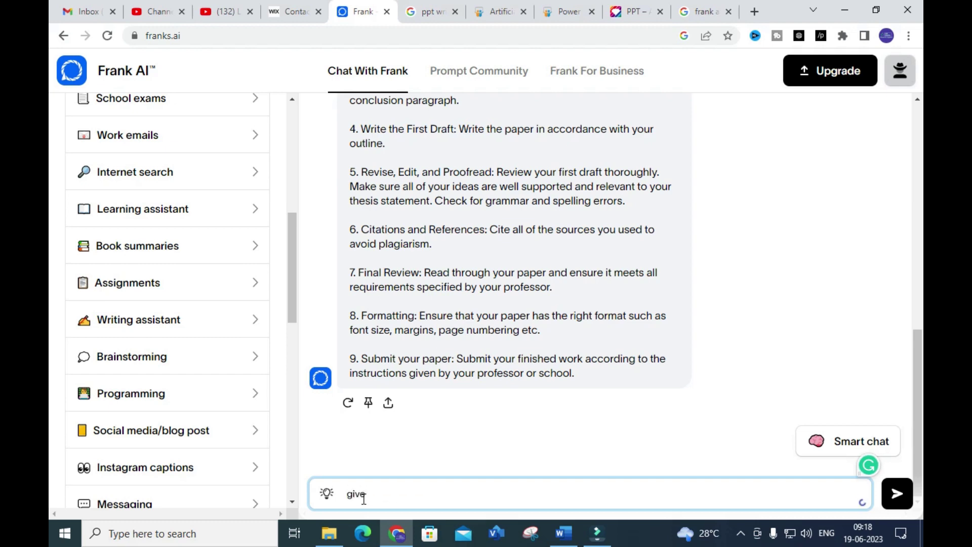